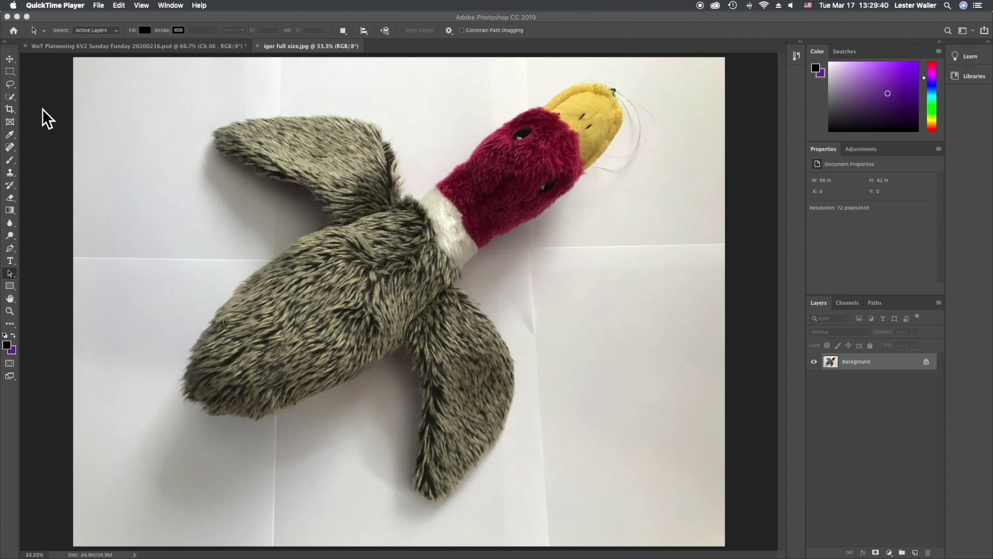
Crop the photo to a 1:1 square tightly framing the duck, applied with Image > Crop
left_click(14, 113)
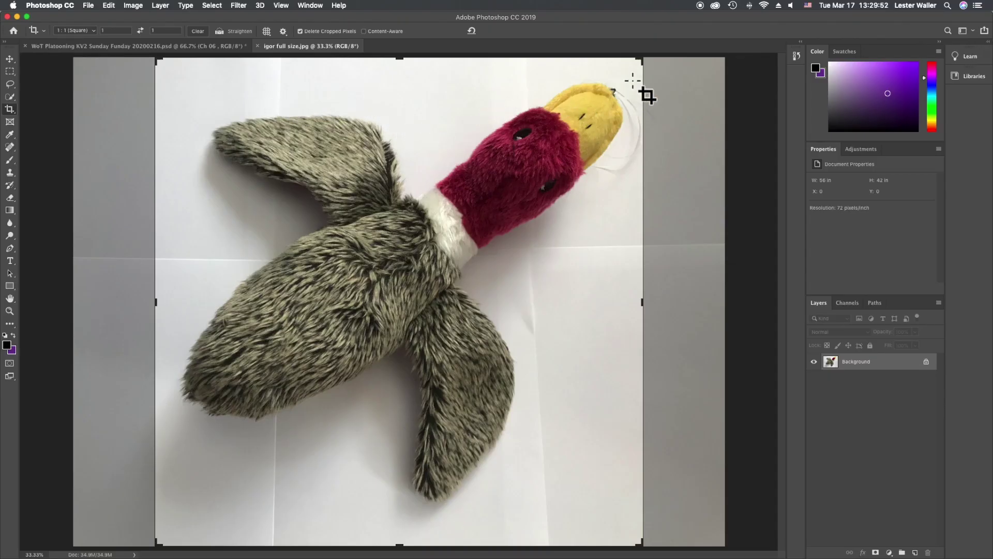
left_click_drag(643, 62, 636, 76)
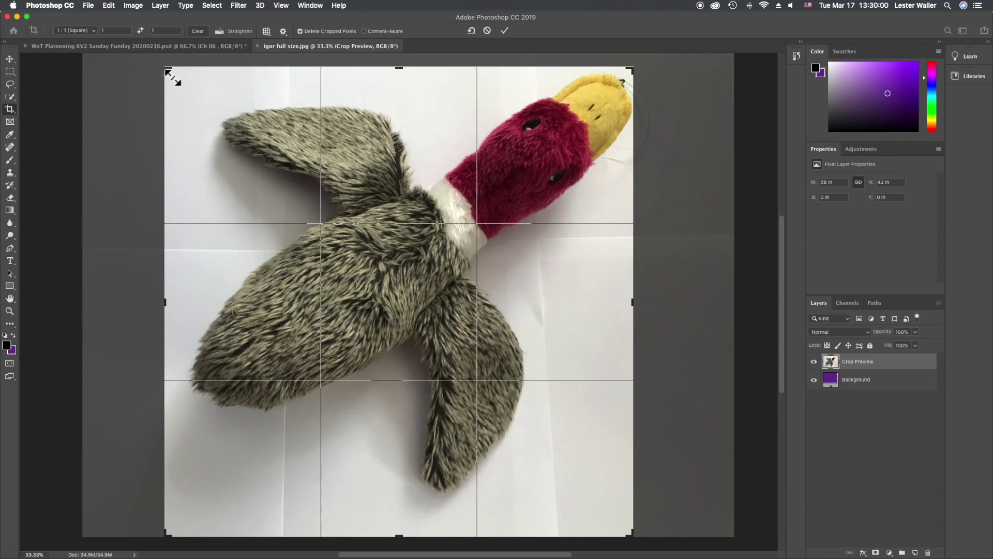
left_click_drag(173, 76, 177, 80)
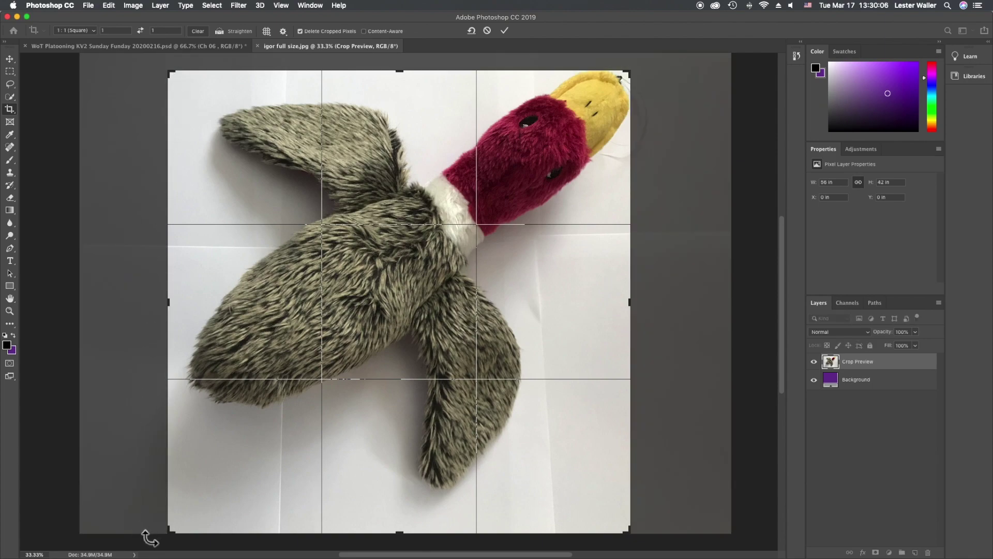
left_click_drag(178, 534, 187, 531)
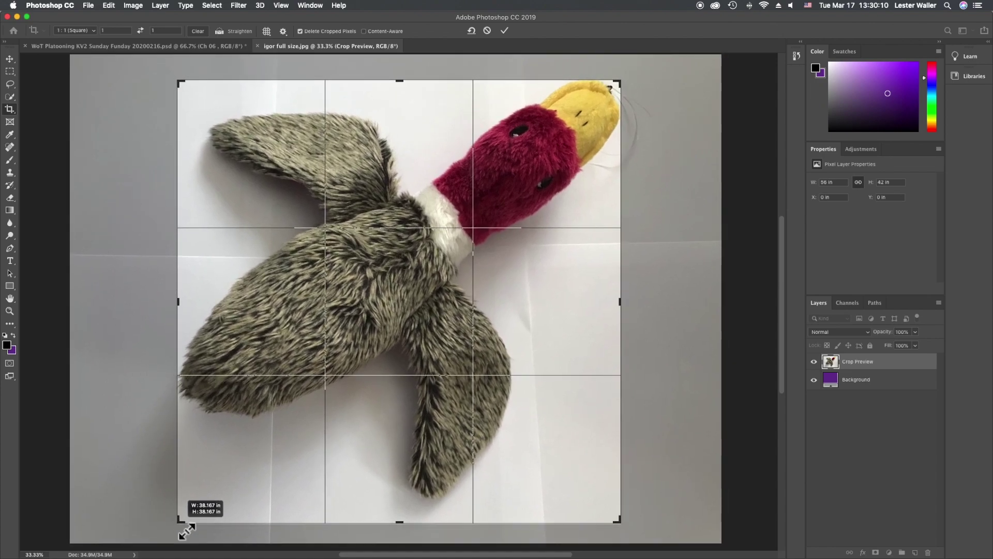
left_click_drag(187, 532, 187, 531)
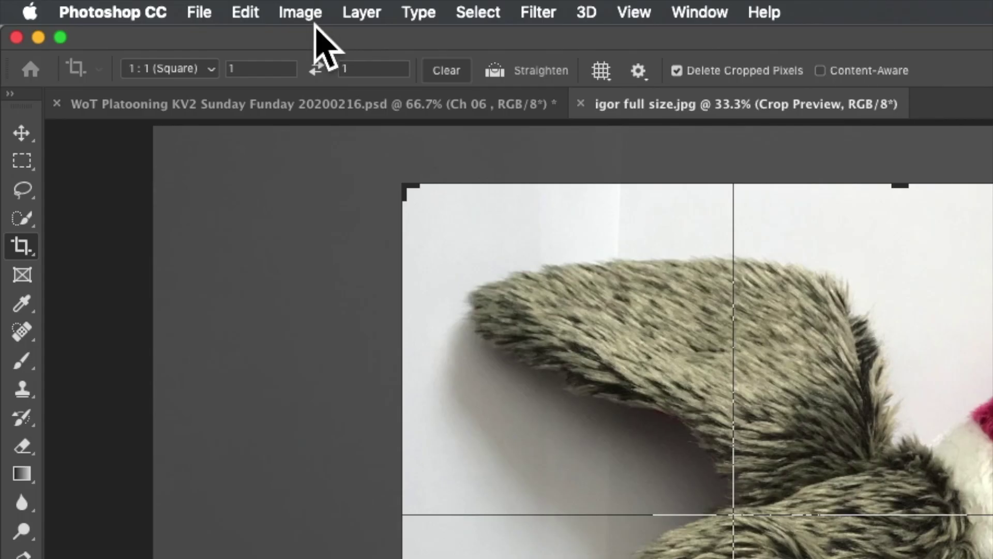
left_click(135, 7)
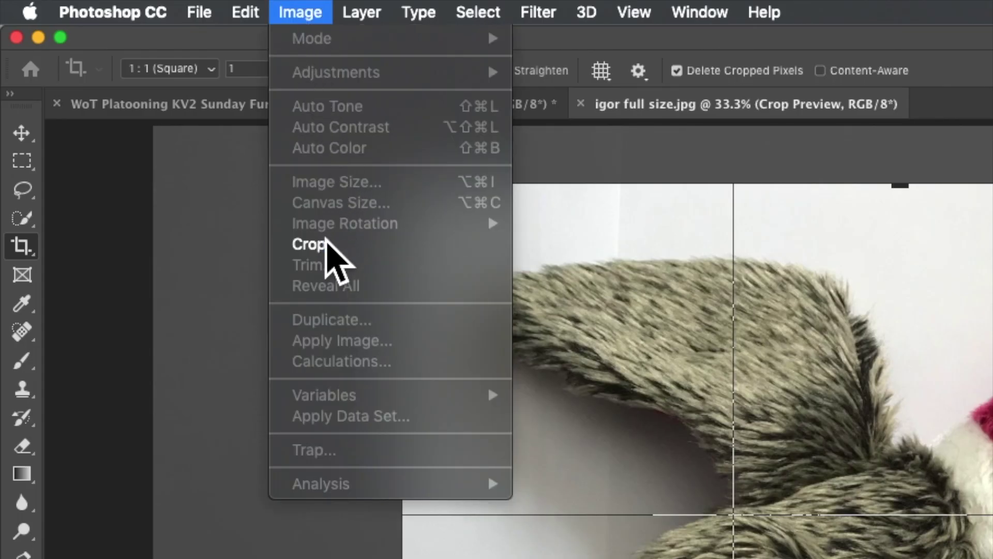
left_click(326, 243)
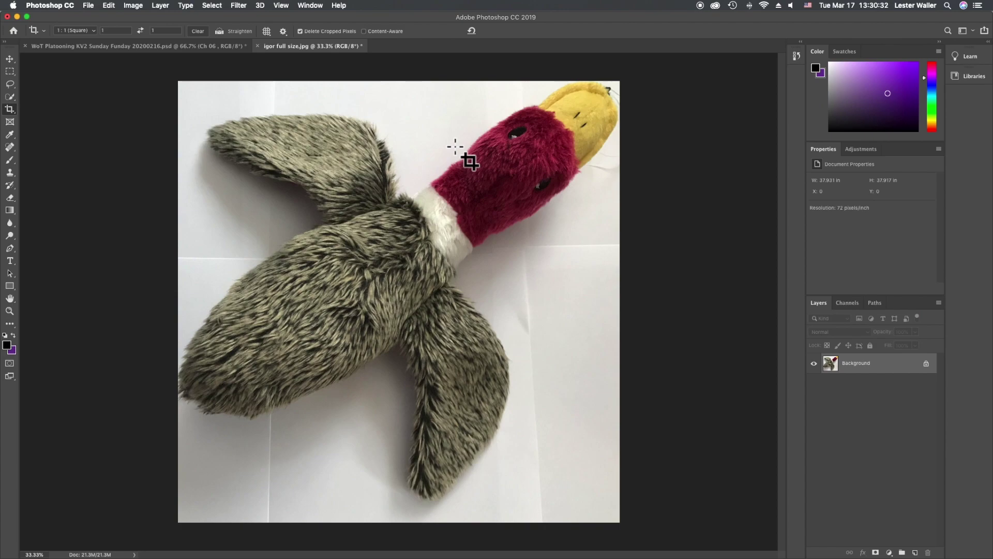
Duplicate the Background layer as 'Background copy' and hide the original Background layer
right_click(876, 366)
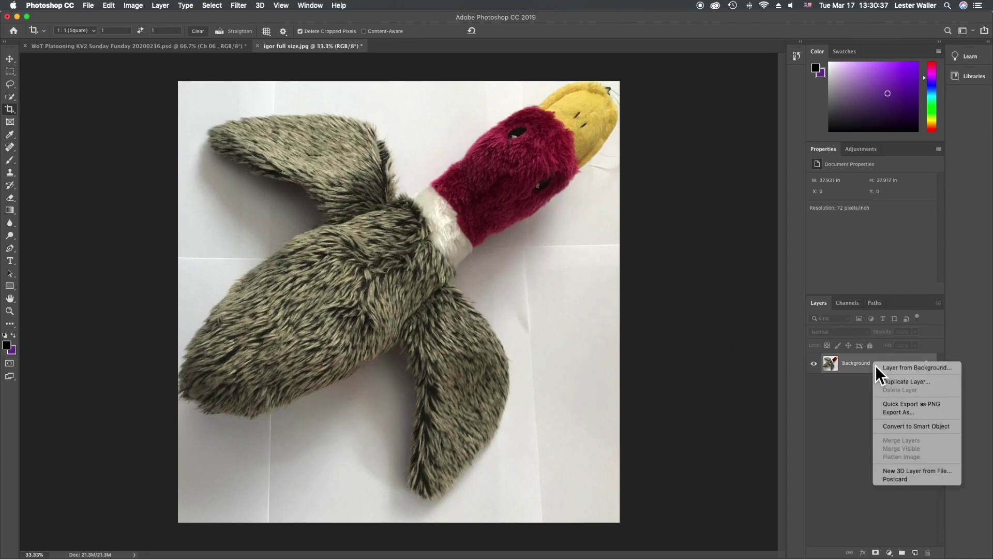
left_click(896, 383)
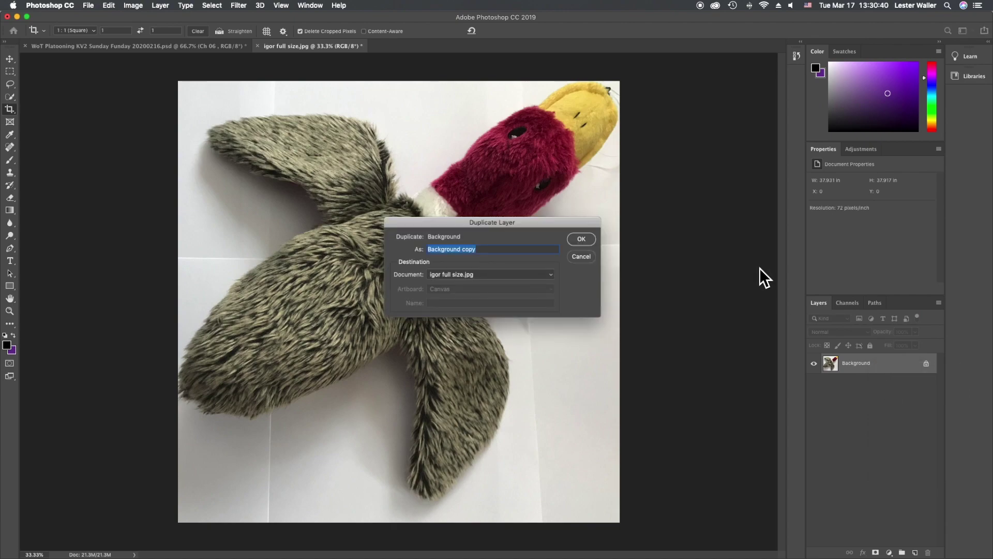
left_click(589, 241)
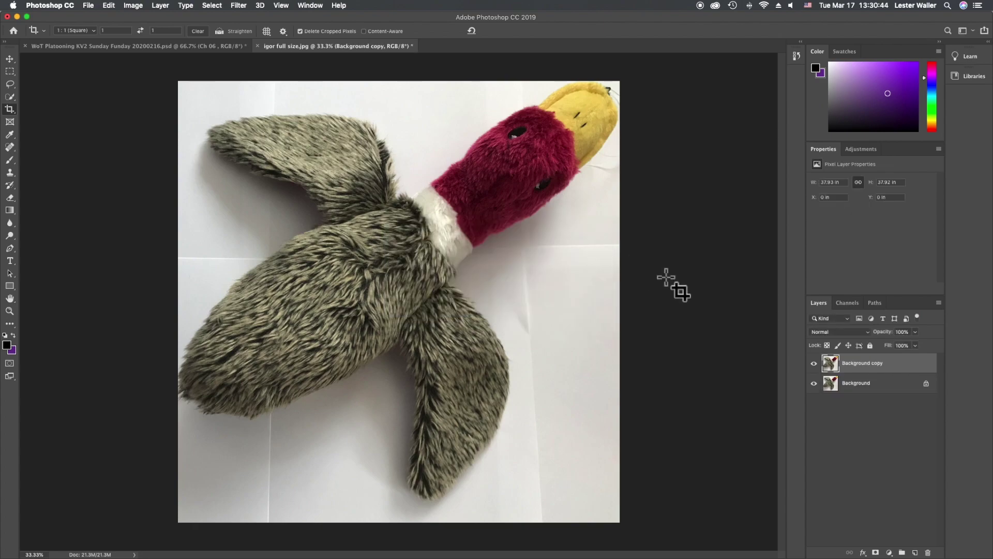
left_click(814, 384)
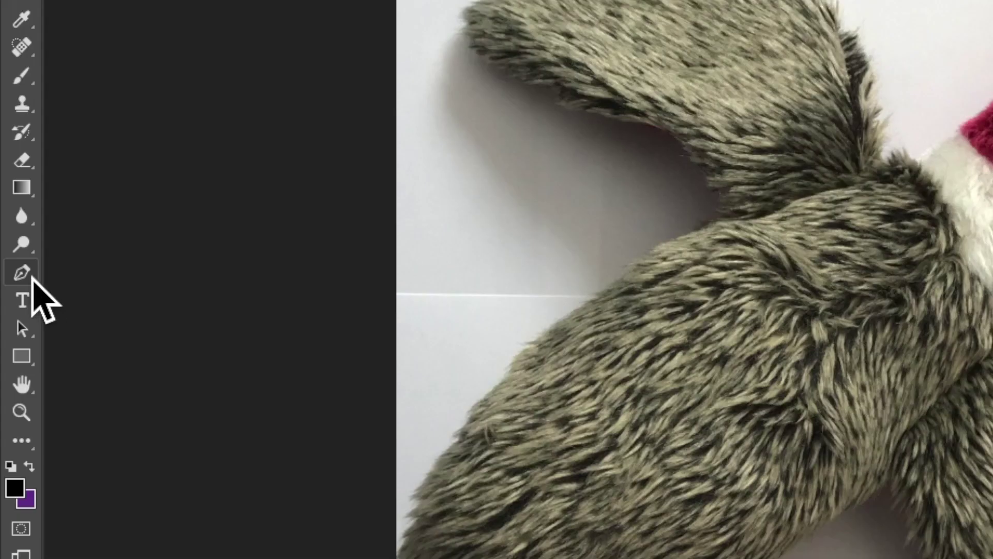
Select the standard Pen Tool from the toolbar's path-tools flyout
left_click(12, 249)
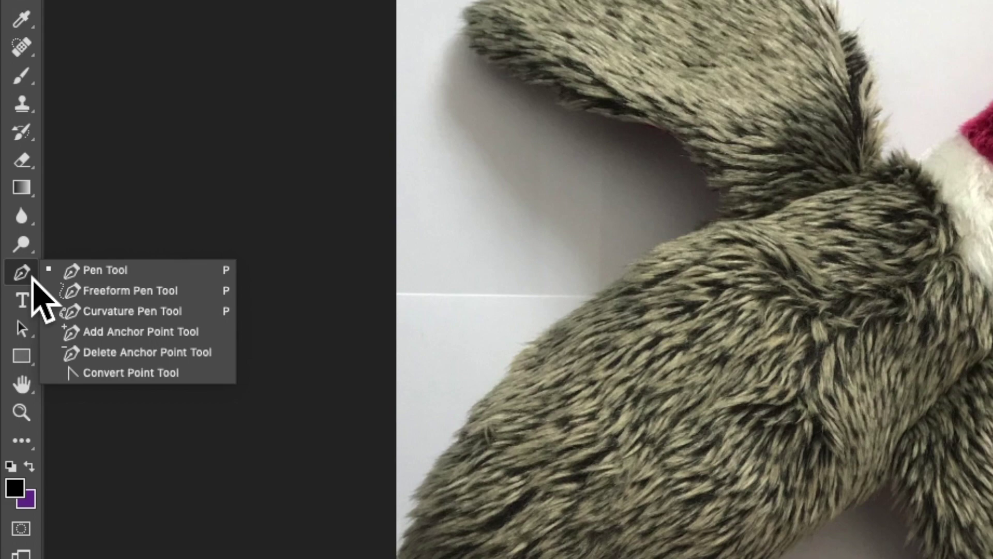
left_click(107, 271)
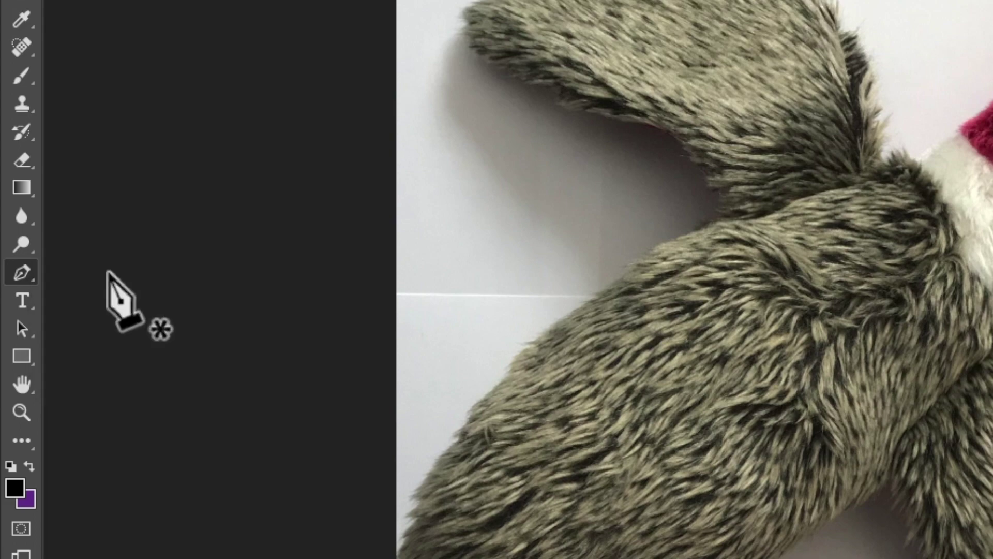
left_click(34, 283)
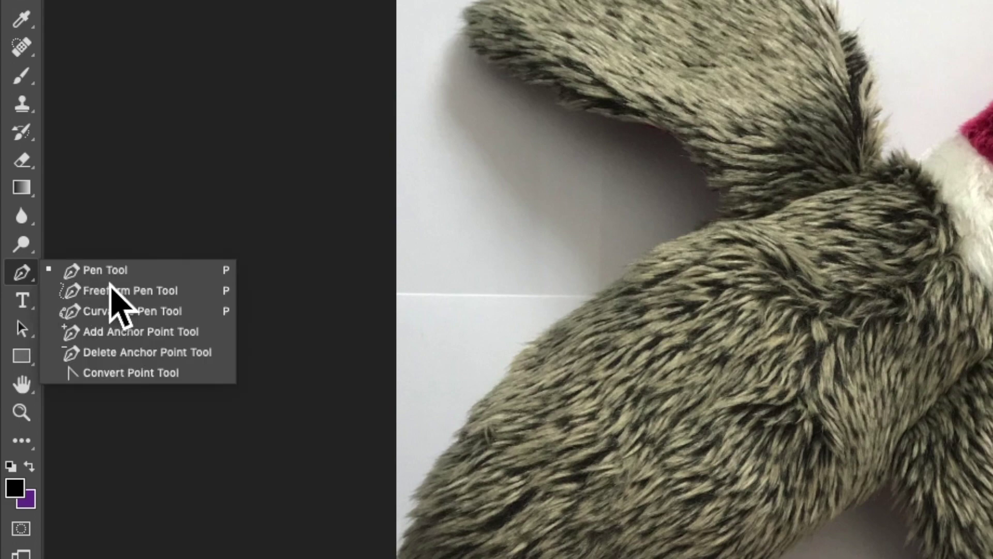
left_click(114, 275)
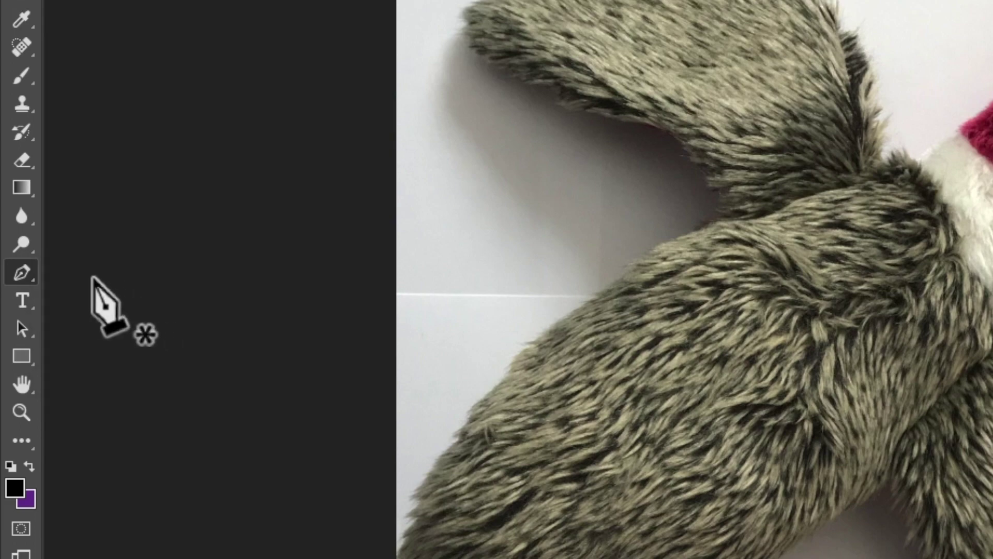
left_click(25, 280)
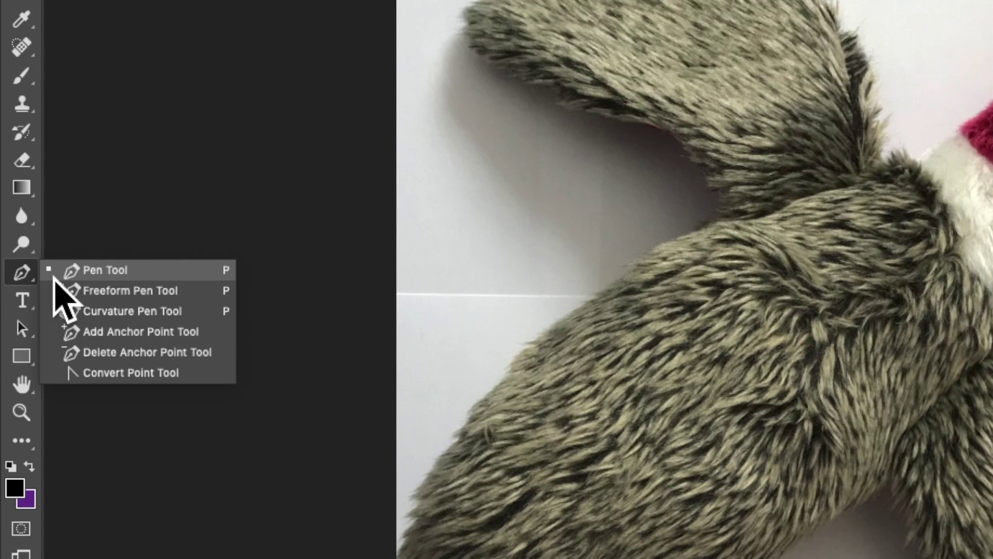
left_click(107, 270)
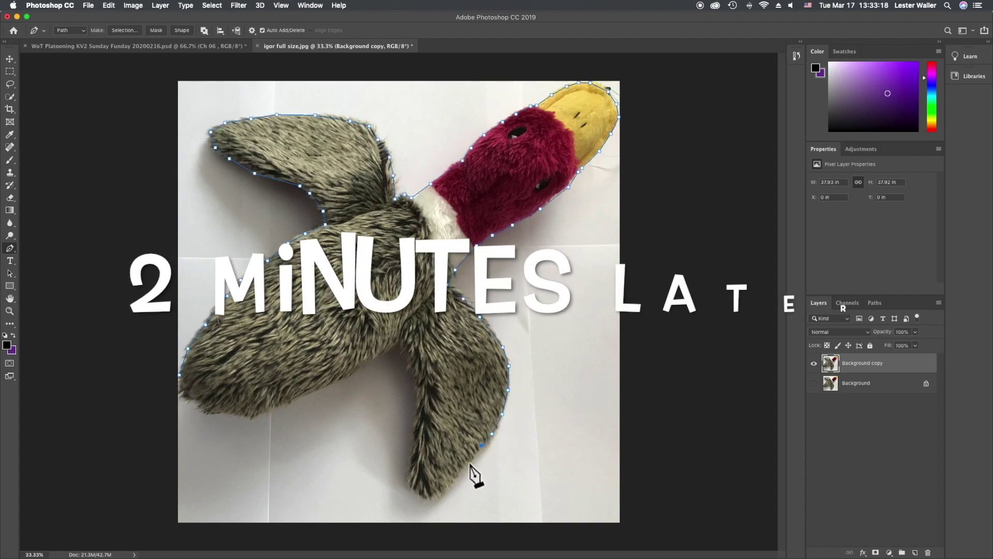
Place Pen anchor points along the inner edge of the duck's tail
left_click(469, 462)
left_click(440, 493)
left_click(429, 496)
left_click(410, 482)
left_click(417, 436)
left_click(417, 410)
left_click(412, 366)
left_click(399, 344)
Continue the path with anchor points along the duck's lower body edge until it closes
left_click(373, 359)
left_click(351, 374)
left_click(317, 388)
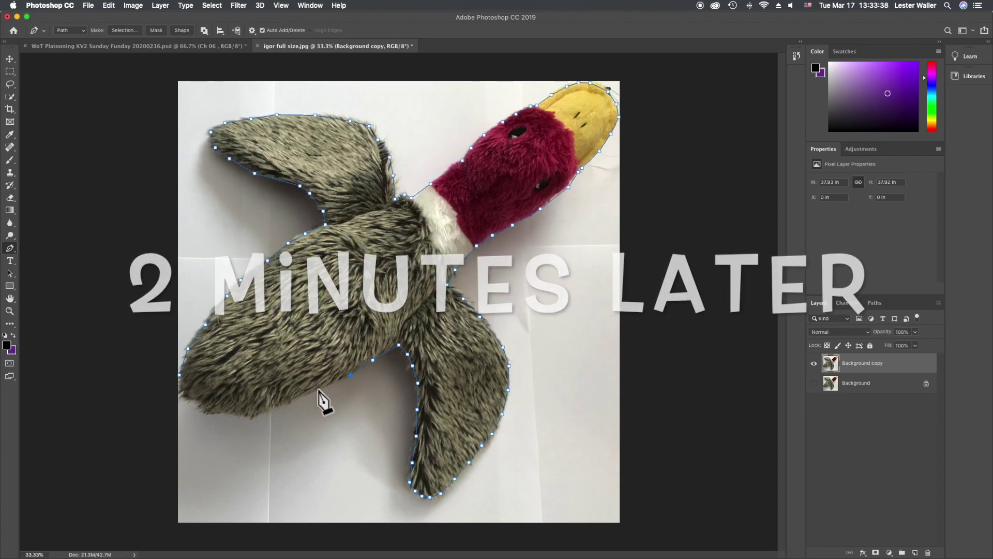
left_click(291, 400)
left_click(270, 407)
left_click(254, 415)
left_click(230, 413)
left_click(211, 413)
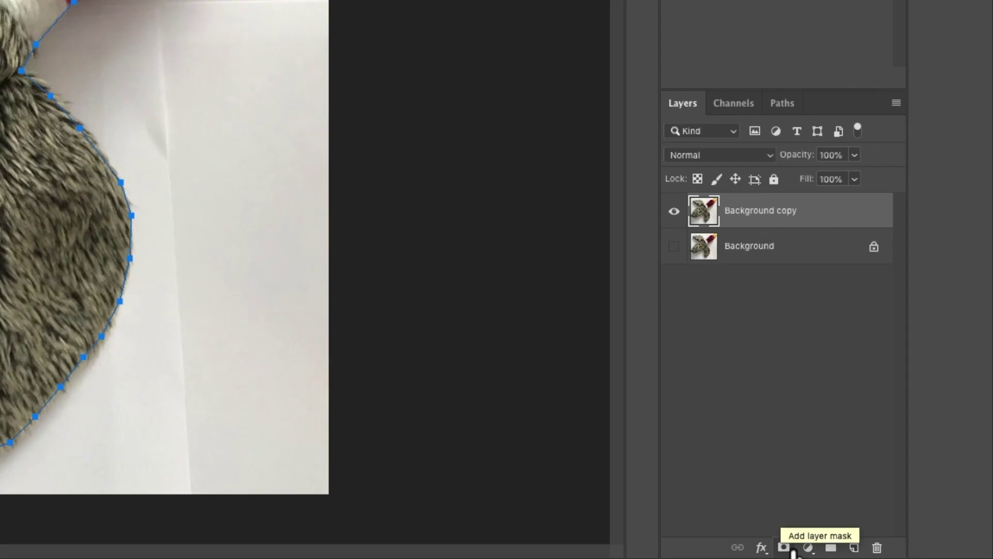
Add a layer mask, then a vector mask from the duck path, to the Background copy layer
left_click(784, 547)
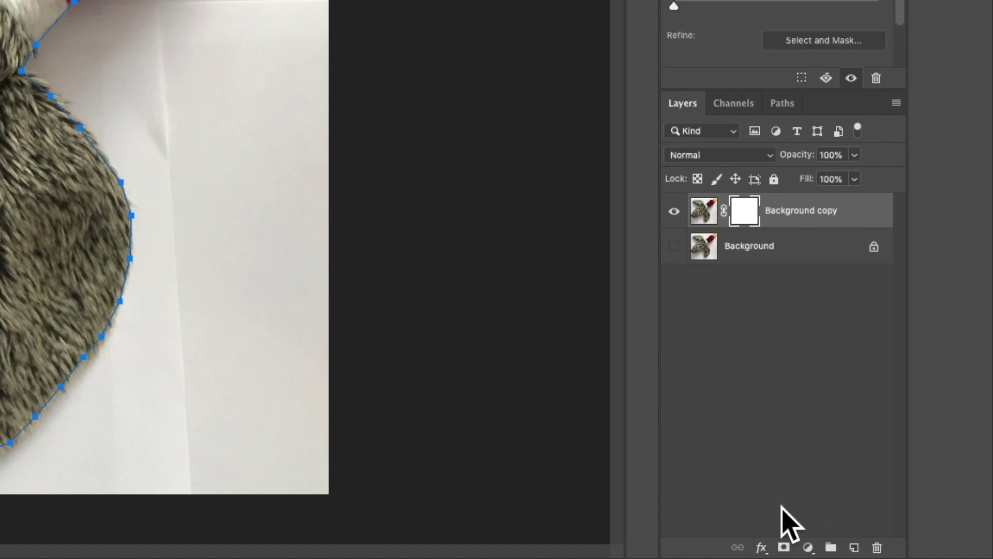
left_click(785, 547)
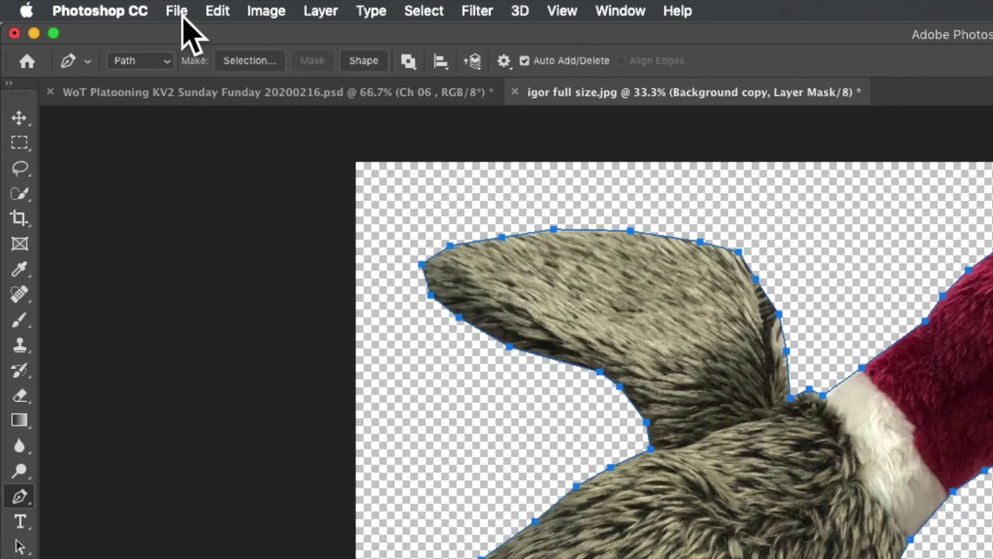
Save the cutout in PNG format as igor full size.png, accepting the PNG options
left_click(89, 5)
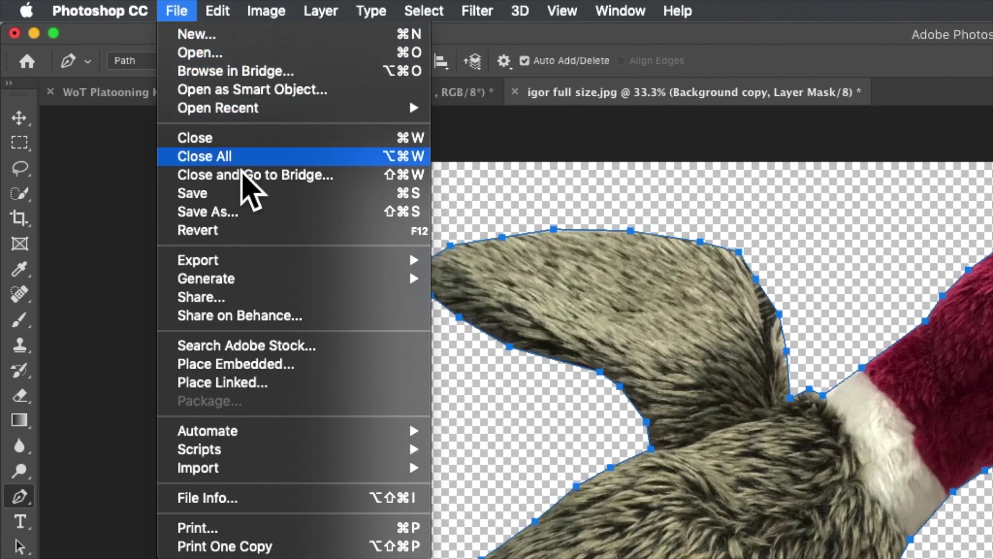
left_click(248, 220)
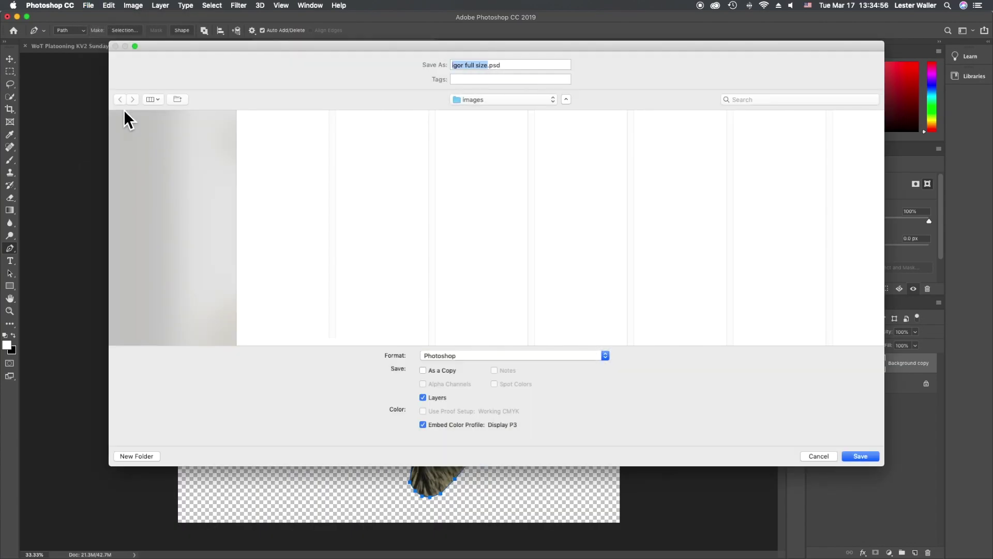
left_click(446, 356)
left_click(446, 486)
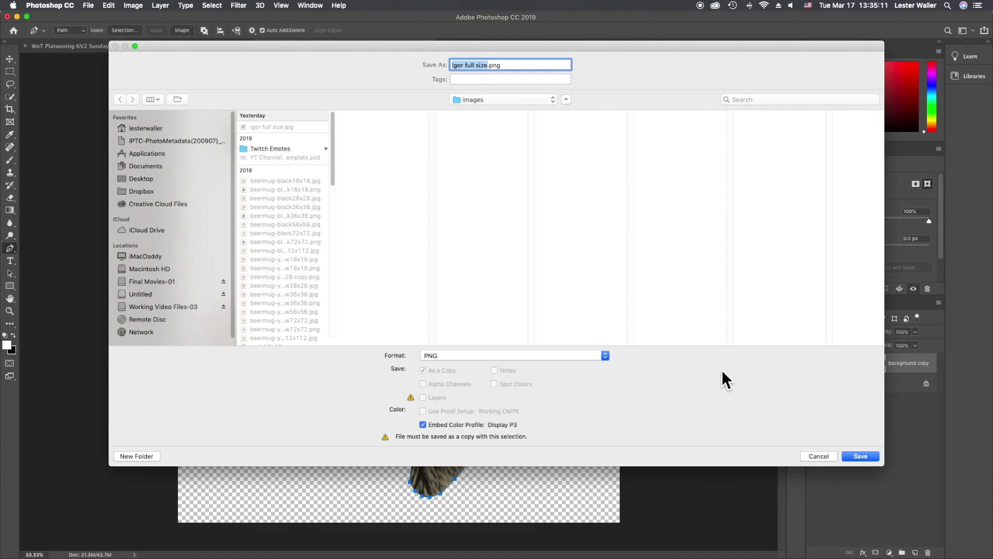
left_click(860, 457)
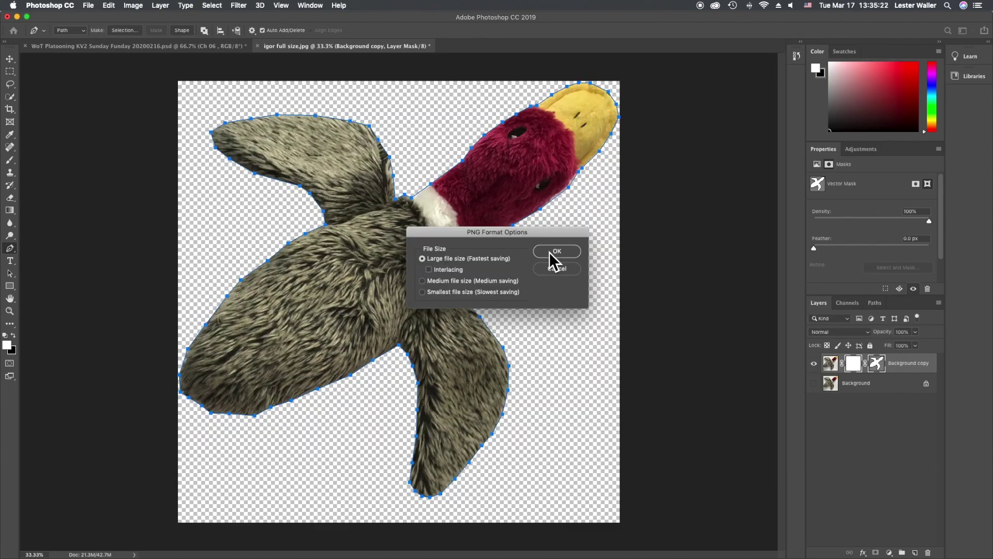
left_click(549, 253)
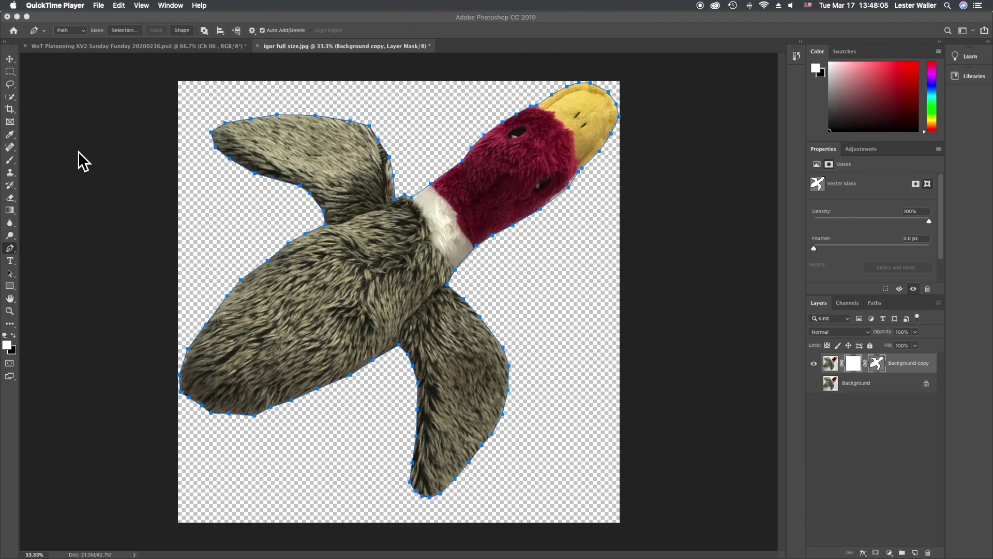
Set the Image Size width to 112 px so the duck becomes 112 × 112 pixels
left_click(131, 6)
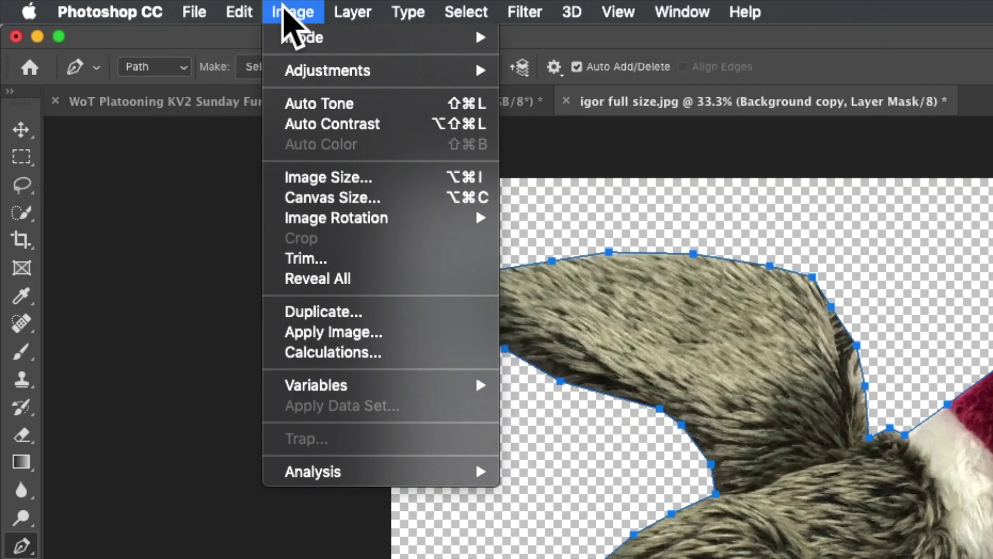
left_click(319, 177)
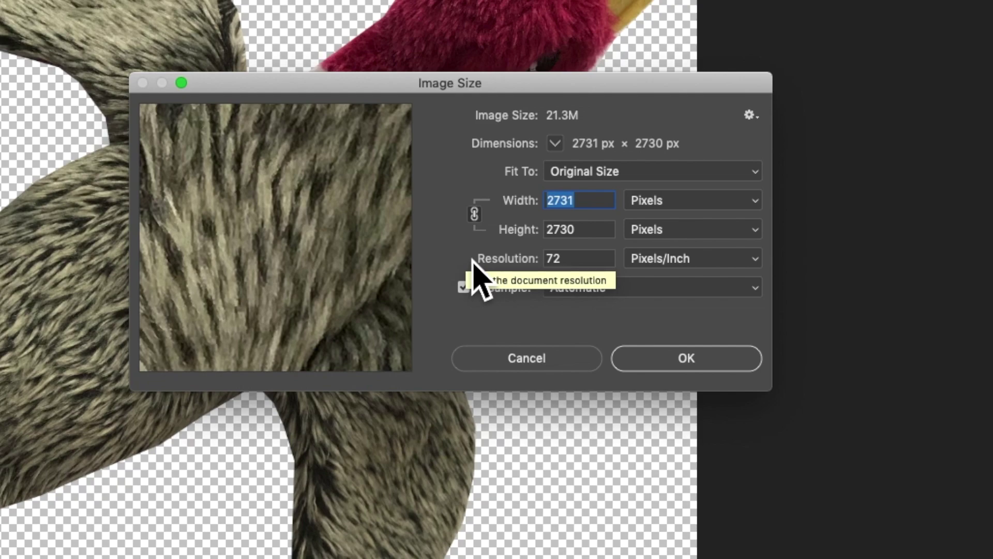
type("11")
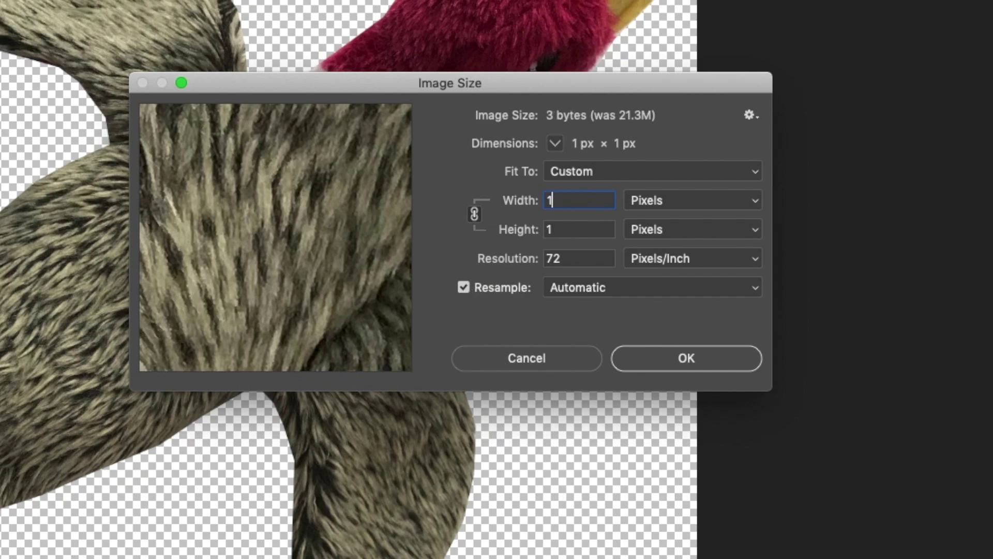
type("2")
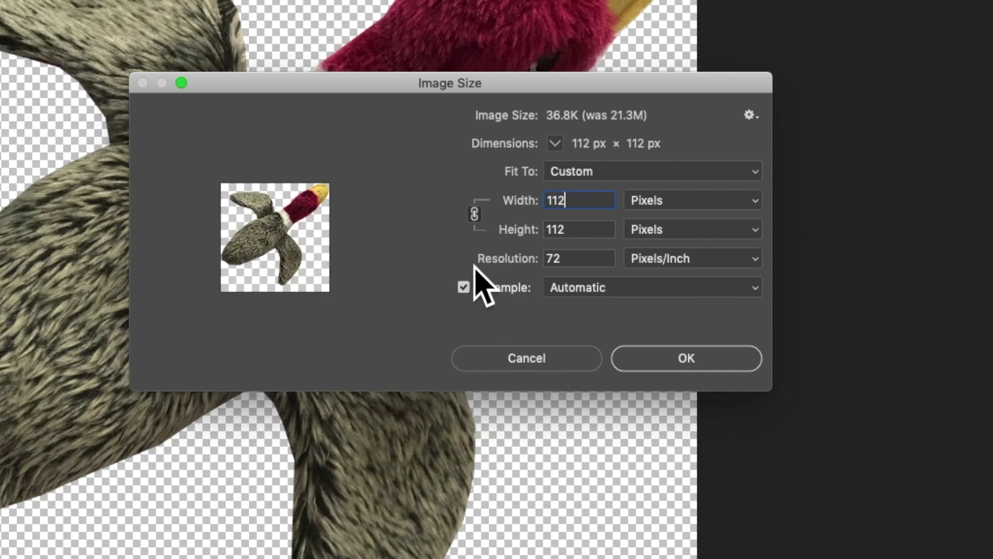
left_click(732, 363)
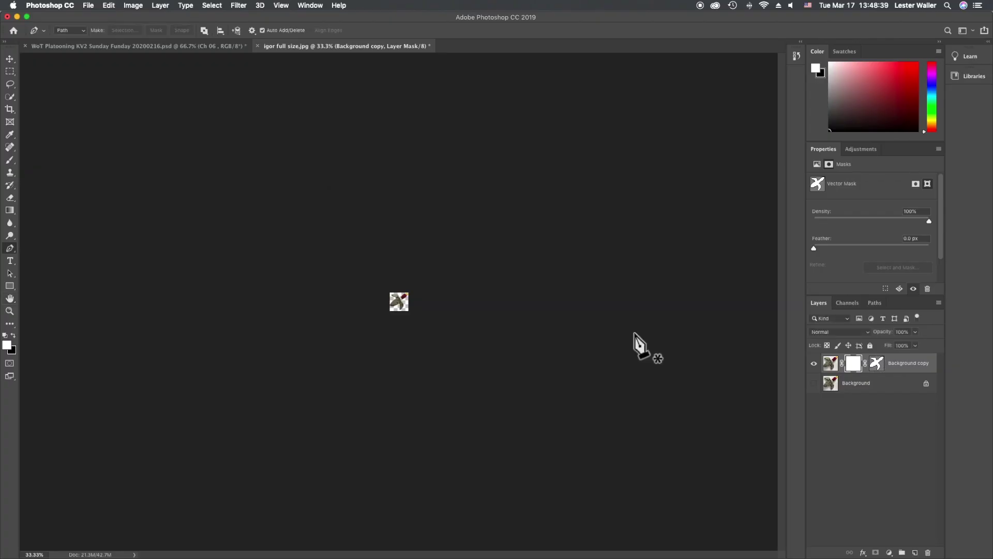
Save a PNG copy, renaming 'full size' to '112x112' to make igor 112x112.png
left_click(92, 7)
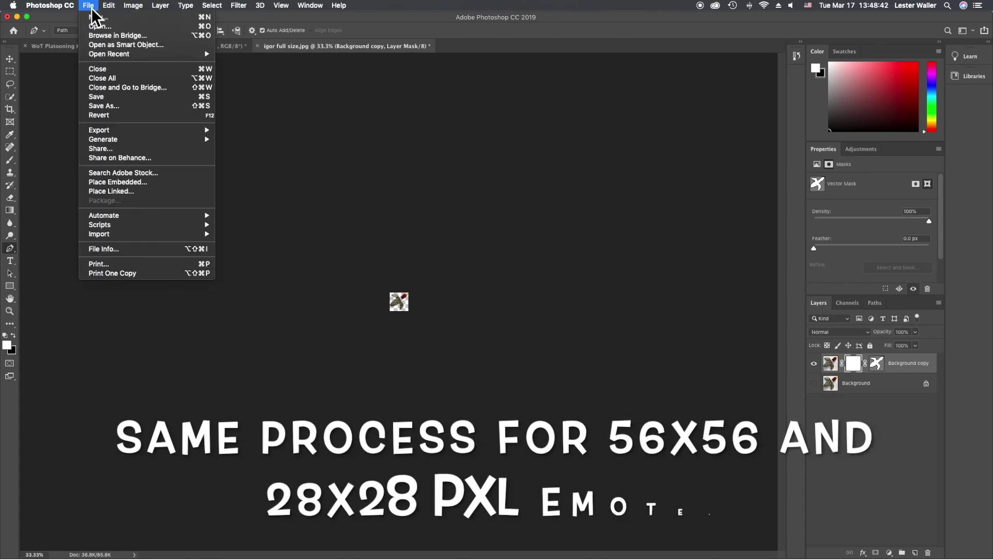
left_click(141, 106)
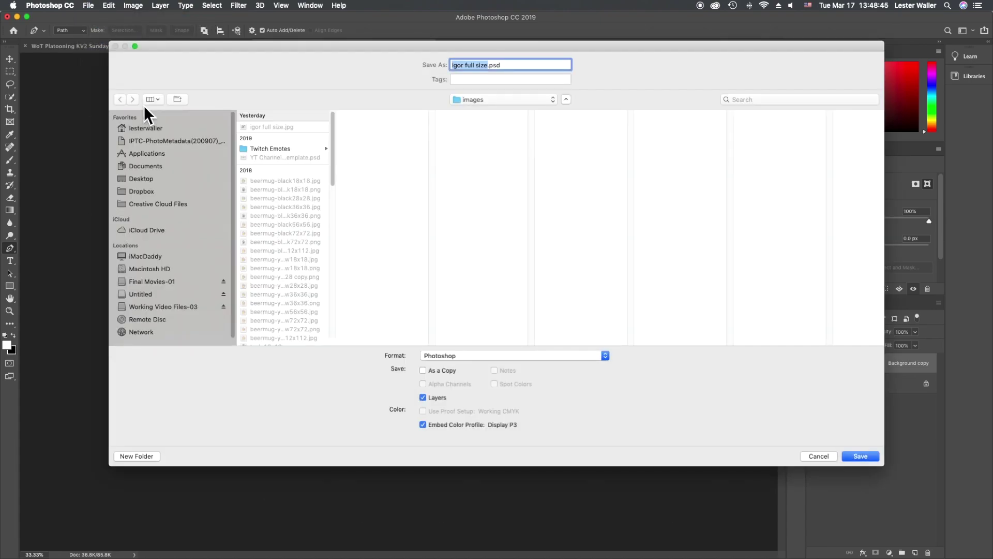
left_click(455, 356)
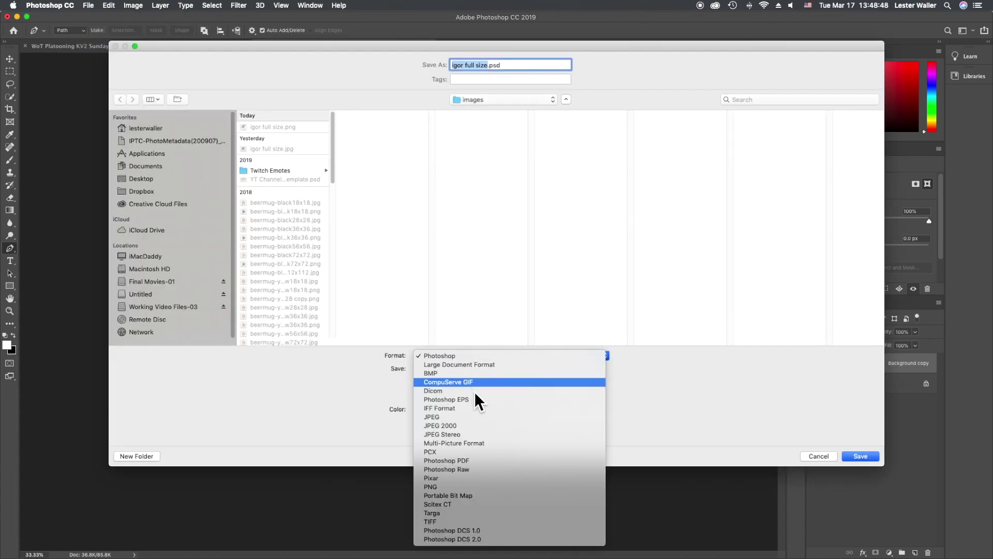
left_click(495, 489)
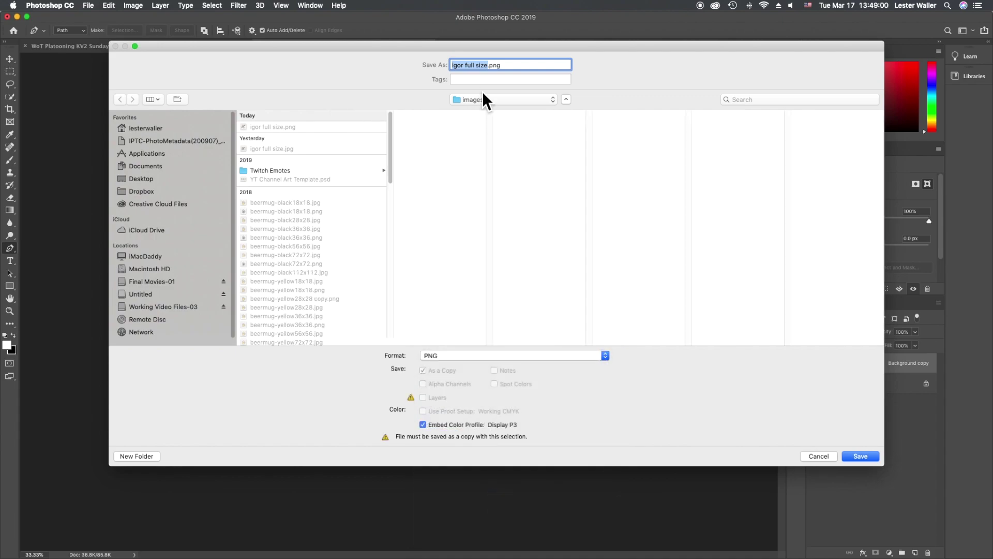
left_click_drag(488, 65, 465, 65)
type("112x112")
left_click(860, 456)
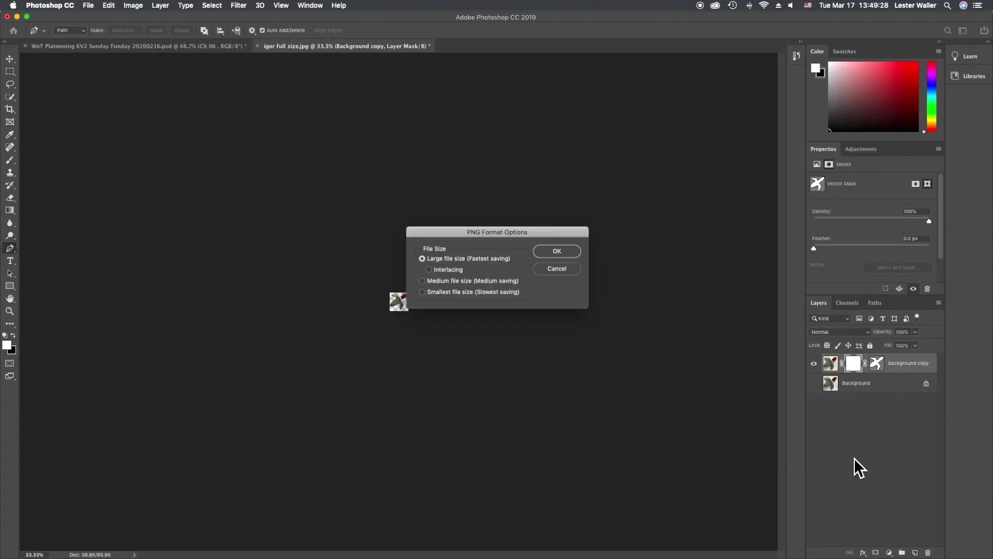
Accept the pending PNG options, then resize the image to 56 × 56 pixels
left_click(557, 253)
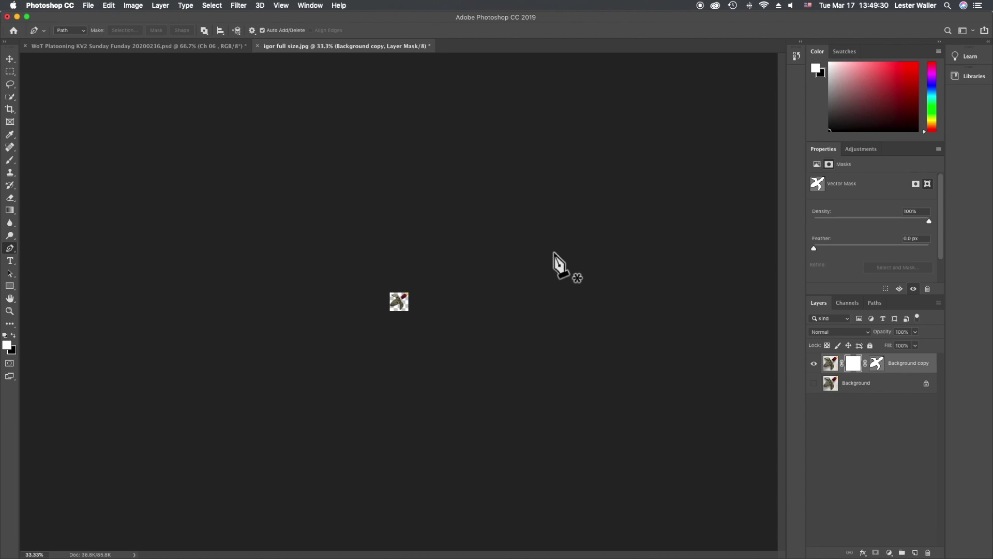
left_click(132, 6)
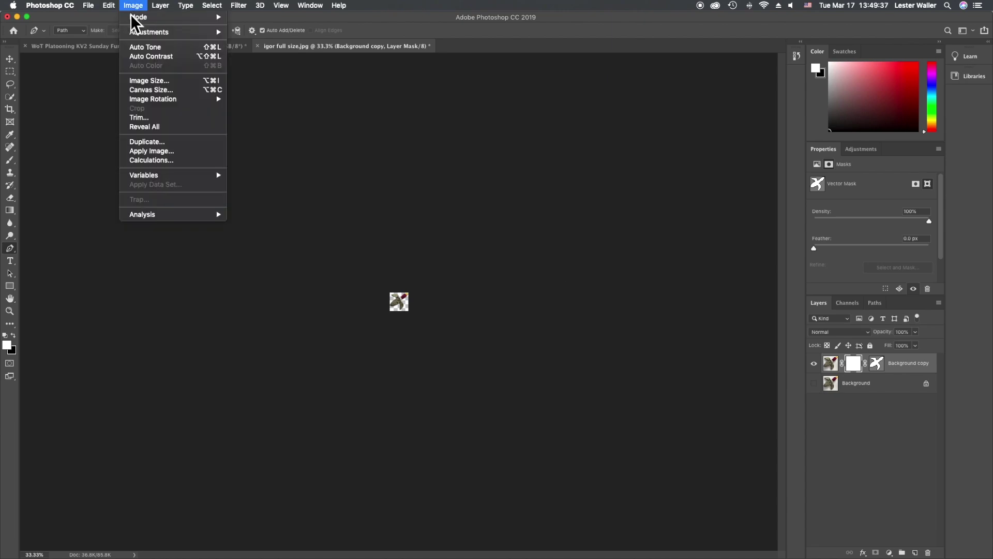
left_click(151, 81)
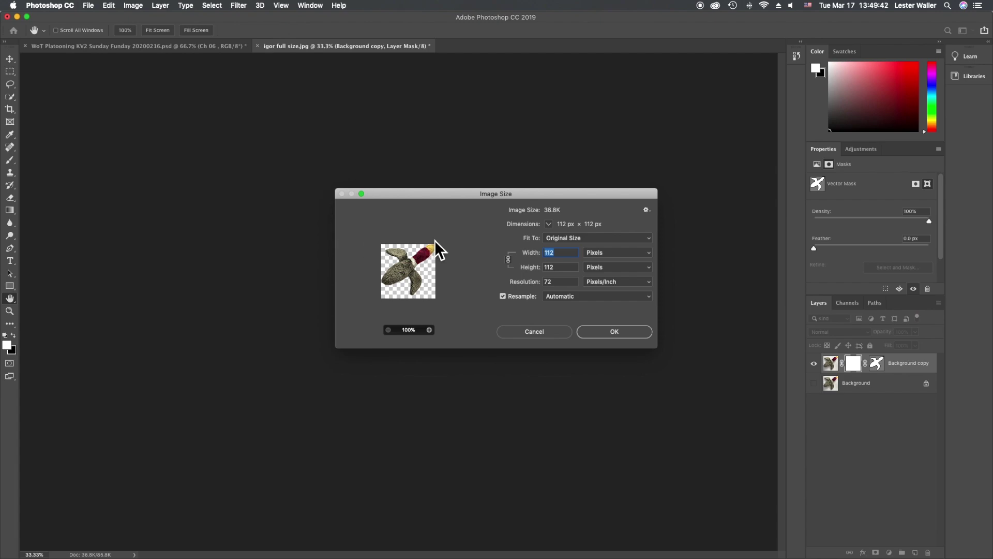
type("56")
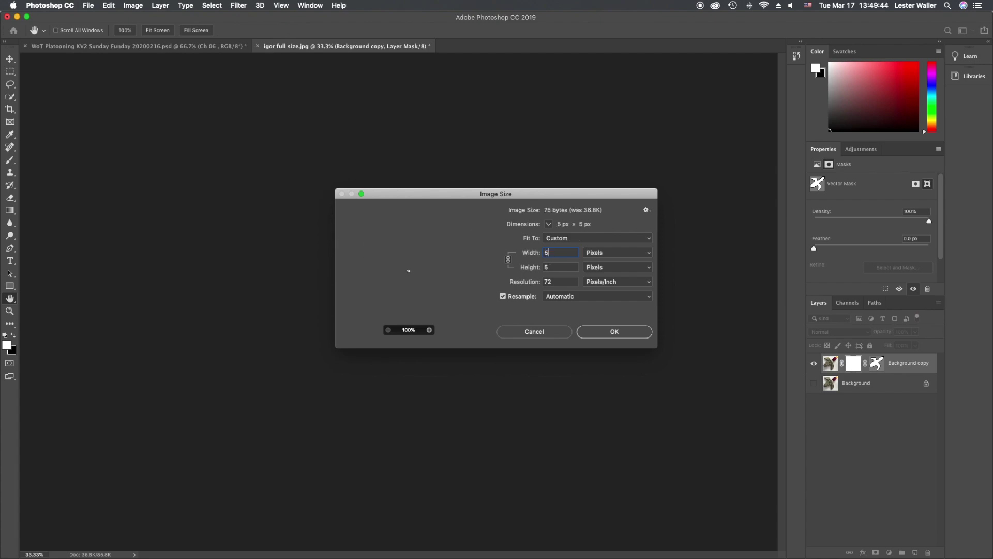
left_click(623, 334)
key("p")
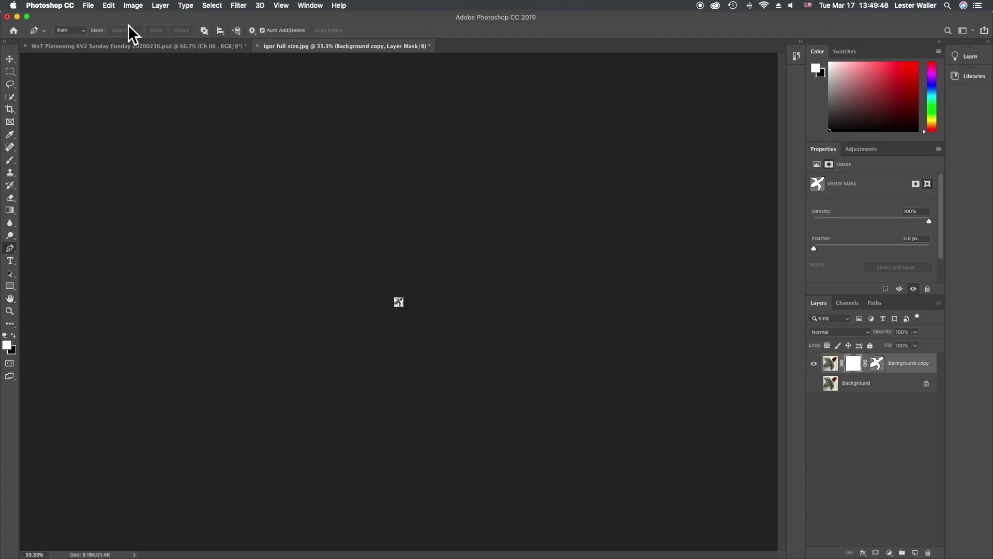
Save a PNG copy of the 56-pixel duck named igor 56x56.png
left_click(88, 5)
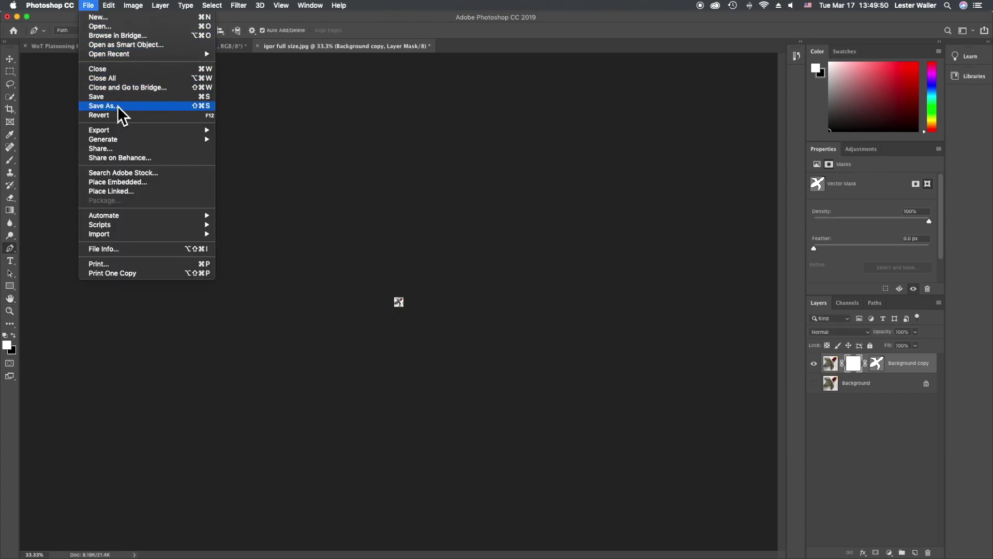
left_click(117, 105)
left_click(479, 355)
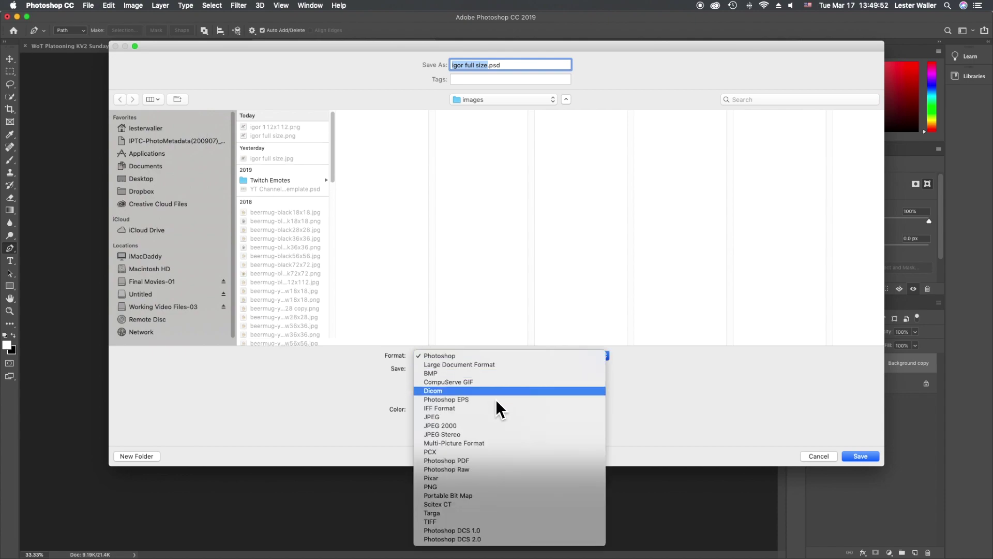
left_click(507, 487)
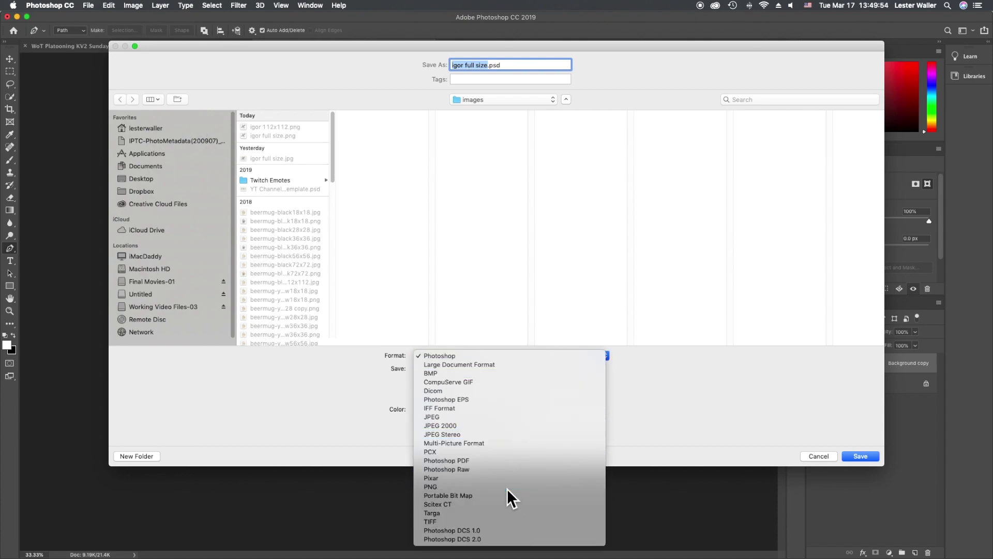
left_click_drag(465, 65, 490, 66)
type("56x5")
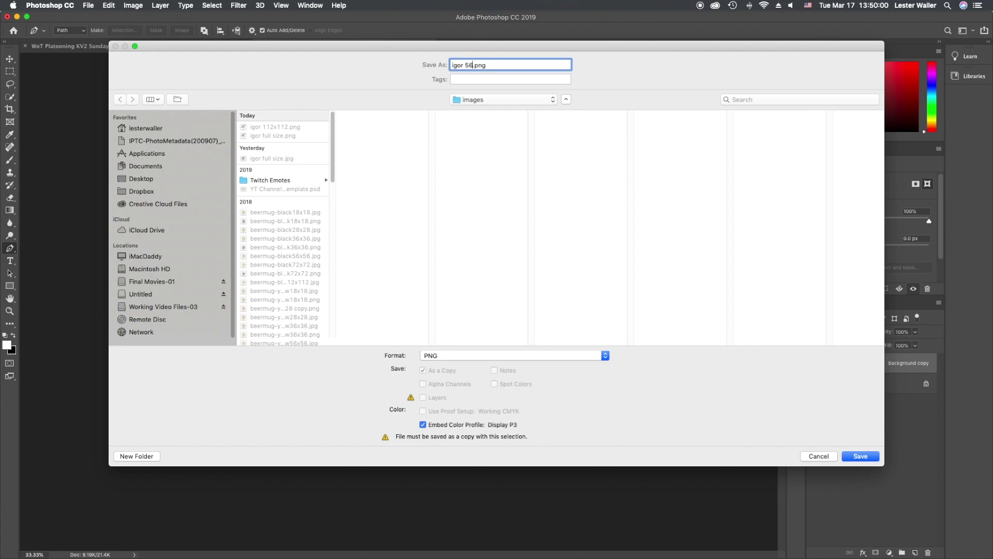
type("6")
key("Return")
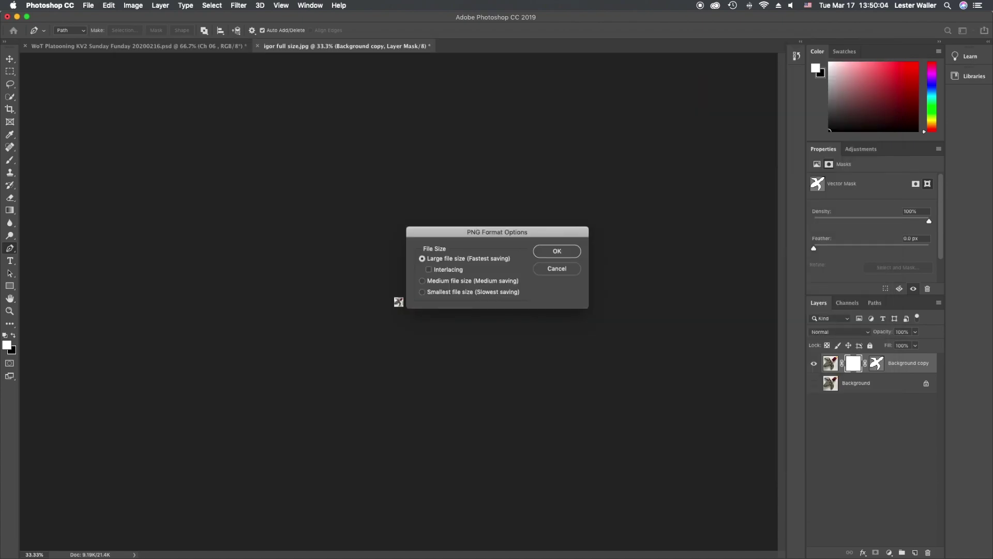
Accept the pending PNG options, then resize the image to 28 × 28 pixels
left_click(557, 252)
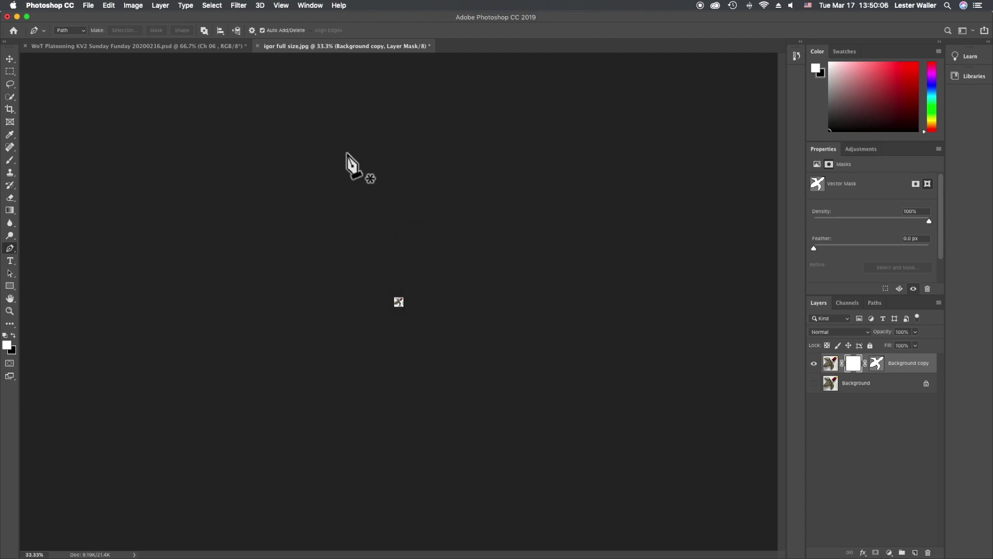
left_click(135, 6)
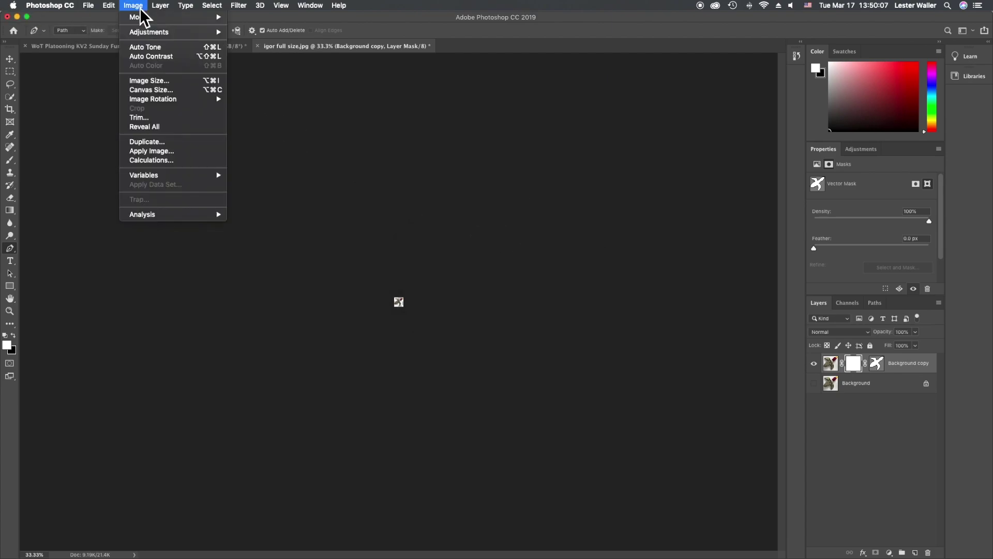
left_click(151, 83)
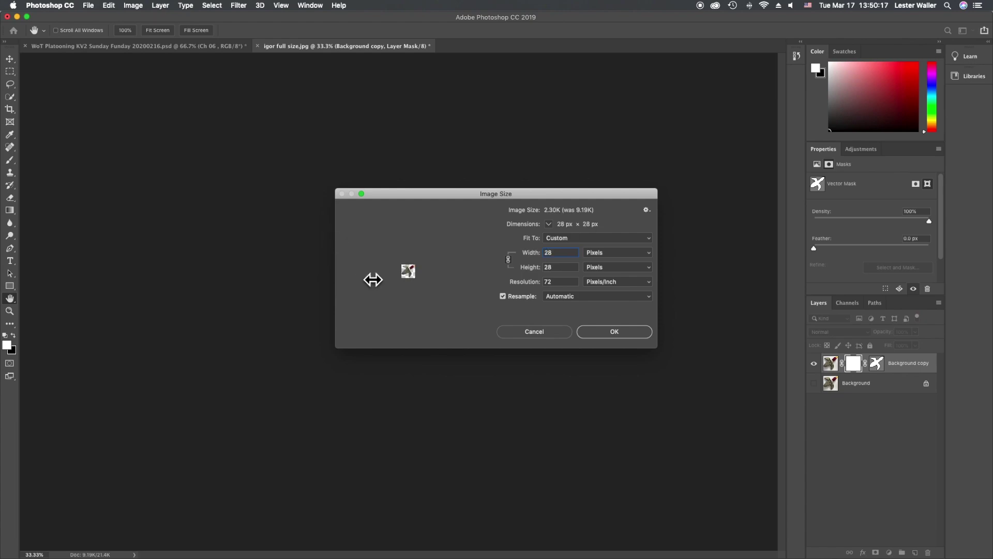
left_click(600, 332)
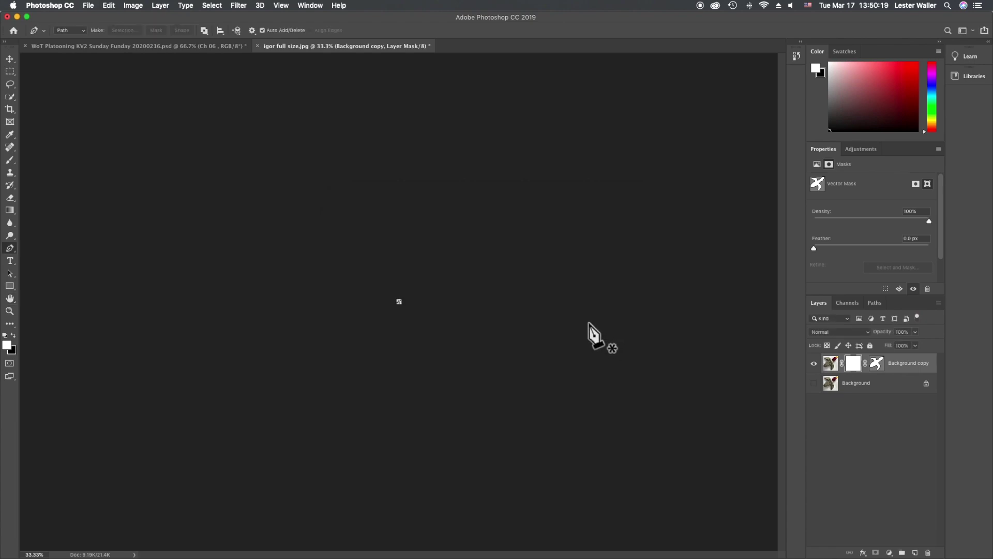
key("p")
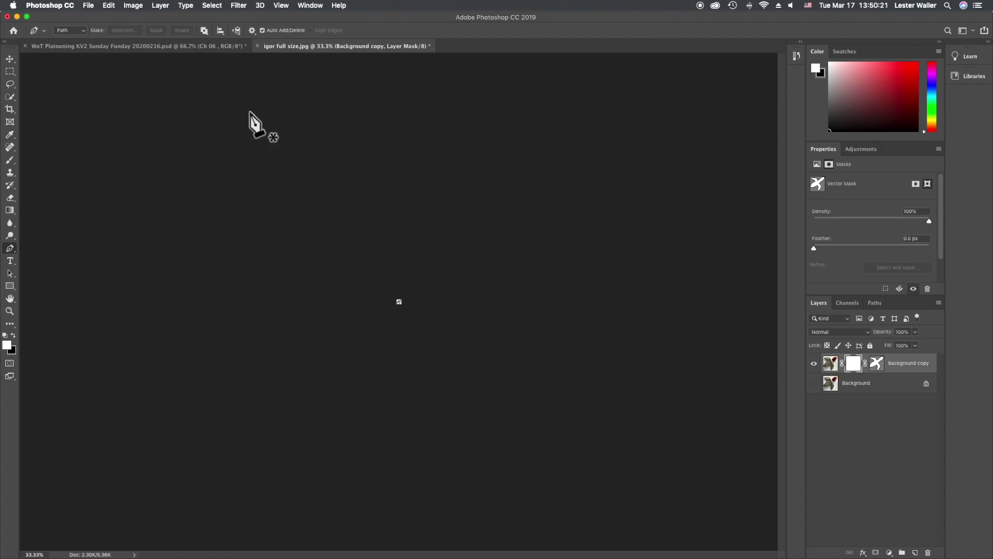
Save the 28-pixel duck as another PNG copy, accepting the PNG options
left_click(93, 6)
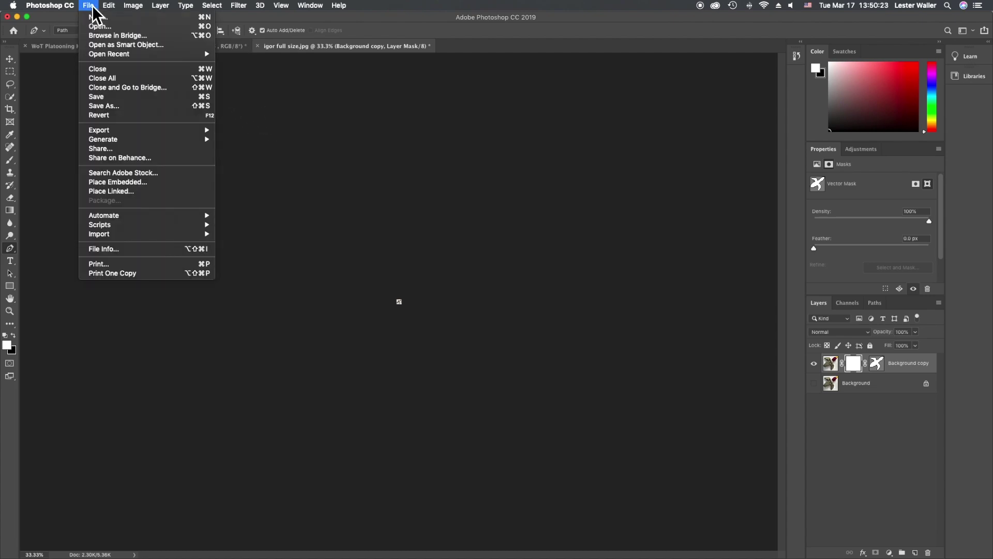
mouse_move(134, 138)
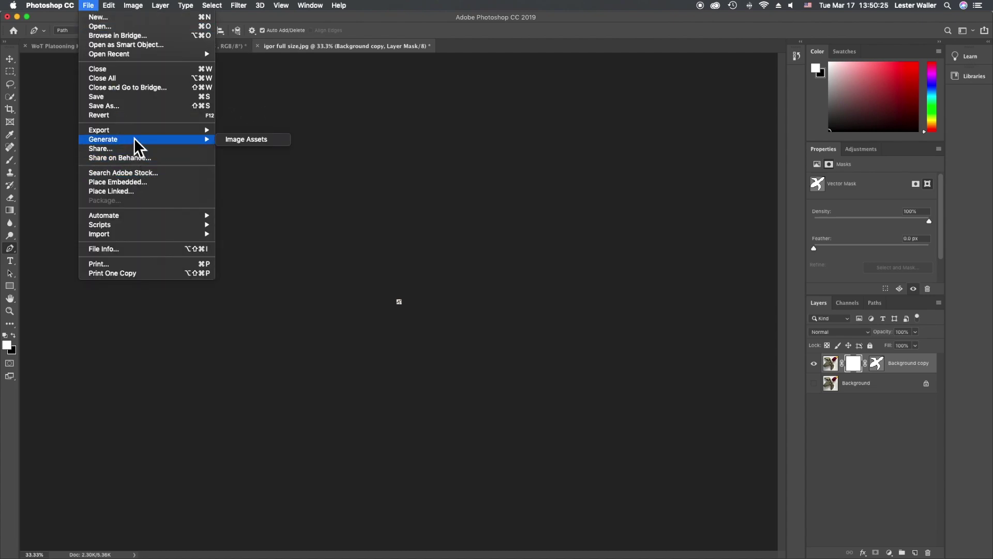
left_click(136, 107)
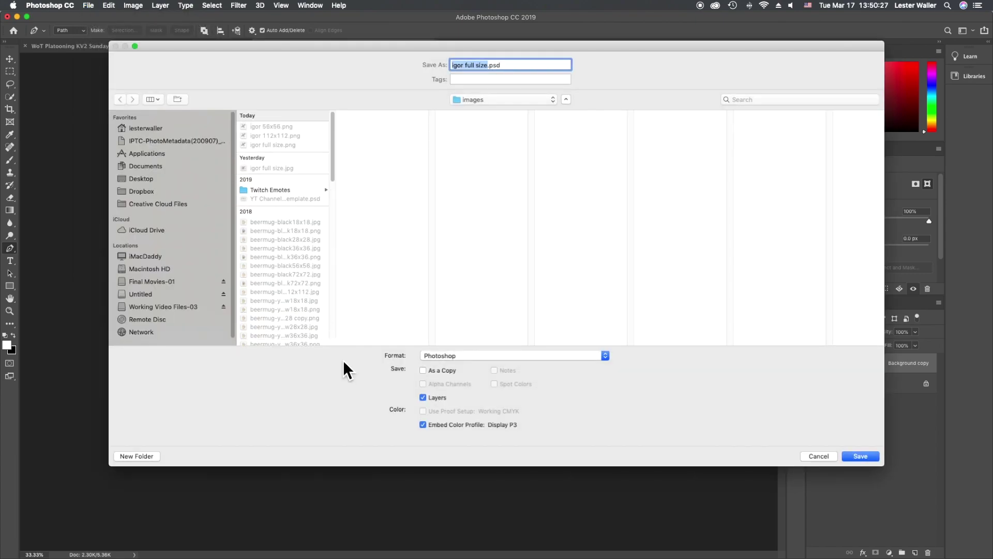
left_click(465, 356)
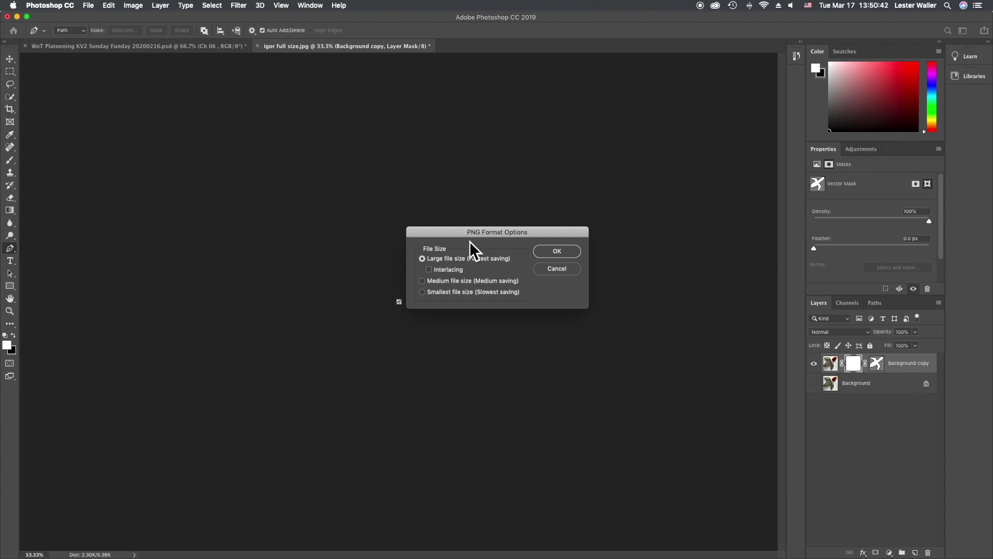
left_click(552, 251)
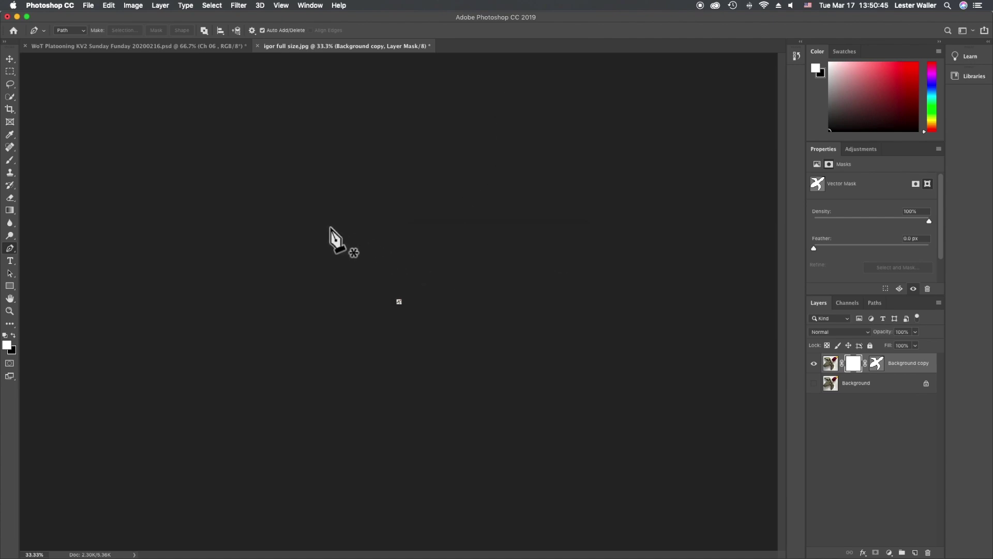